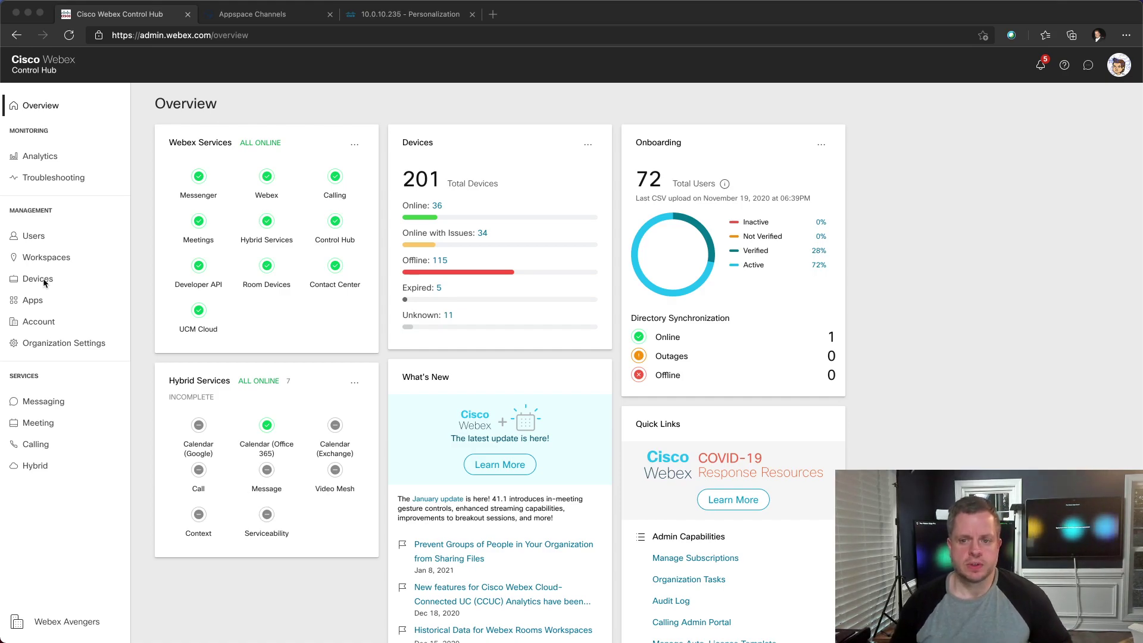
- Switch on Enable Appspace in the Devices Settings tab to bring up Appspace Authentication
{"action": "left_click", "coordinate": [143, 288]}
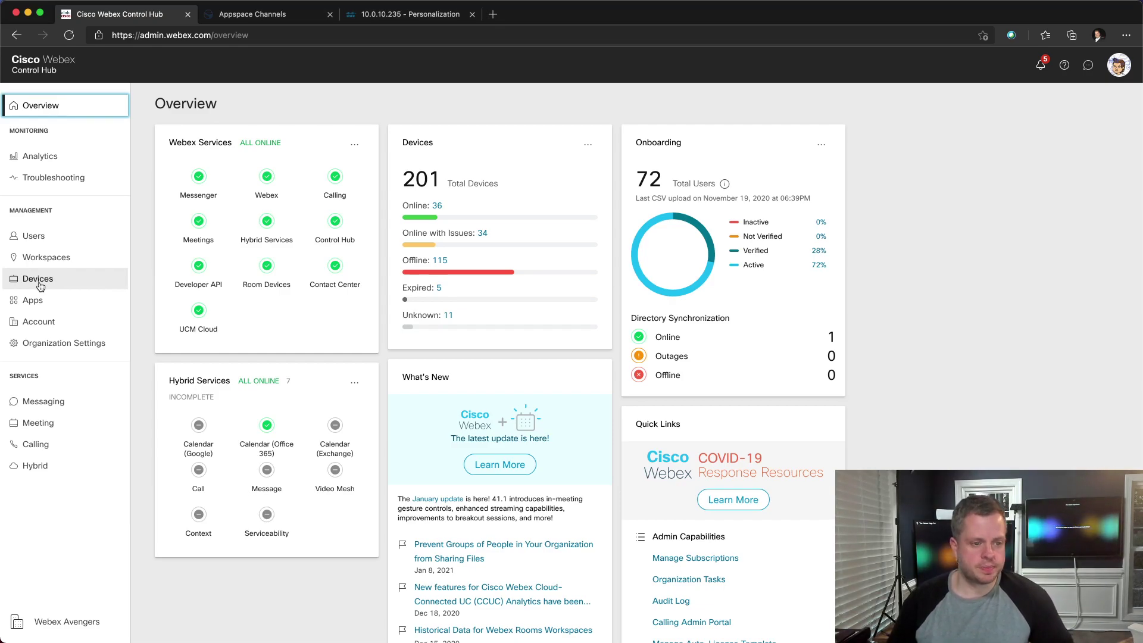
{"action": "left_click", "coordinate": [38, 280]}
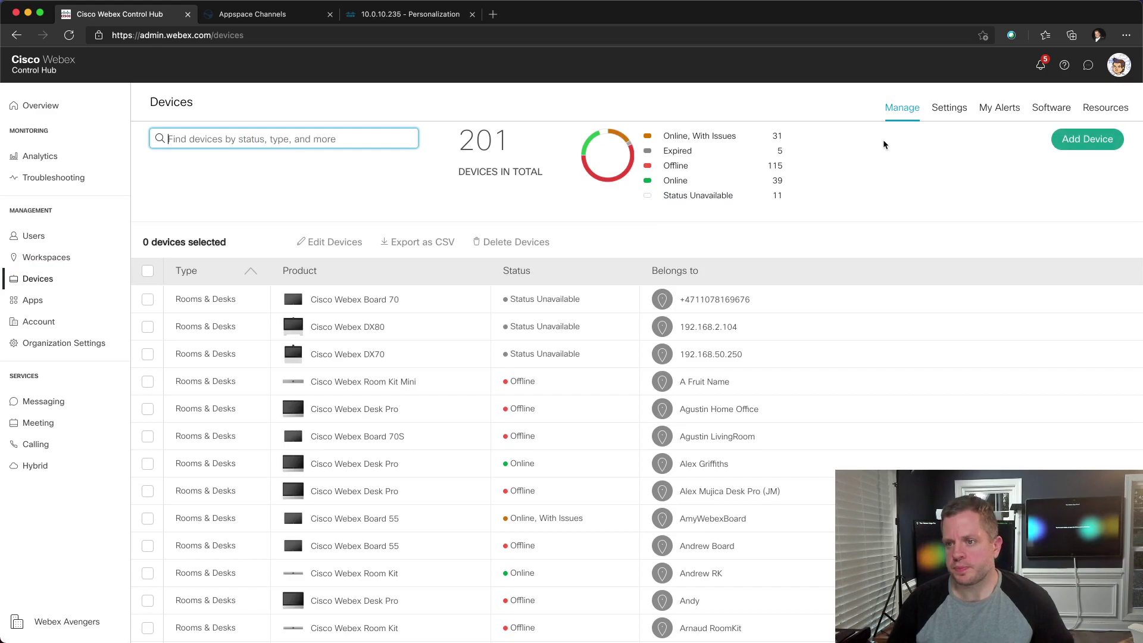
{"action": "left_click", "coordinate": [950, 112]}
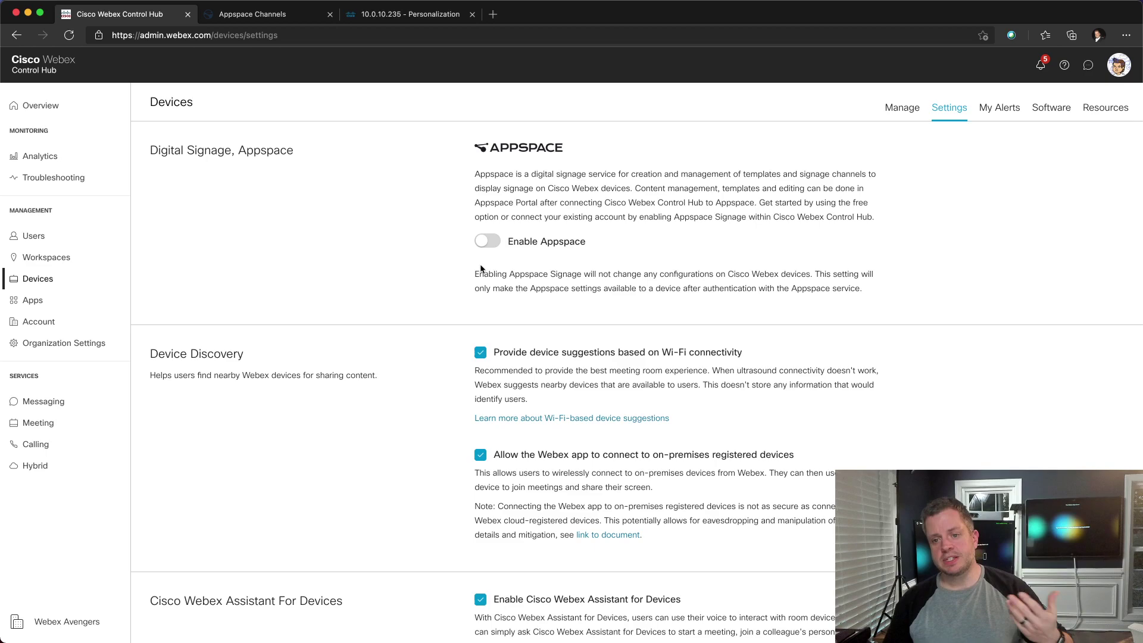
{"action": "left_click", "coordinate": [494, 242]}
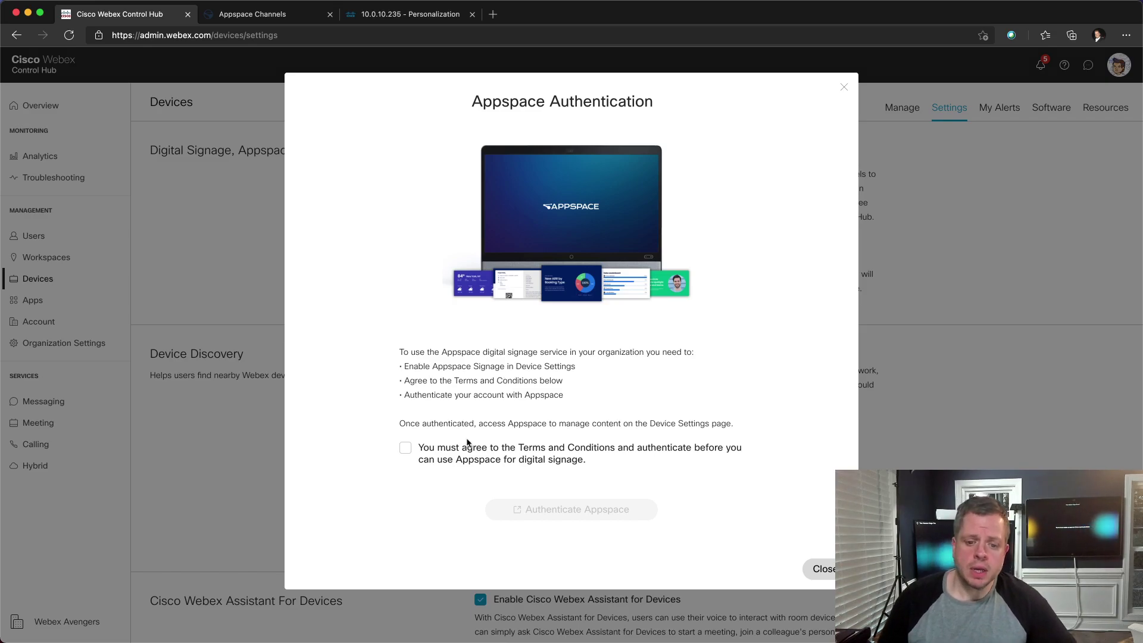
- Agree to the Appspace Terms and Conditions and start Appspace authentication
{"action": "left_click", "coordinate": [405, 448]}
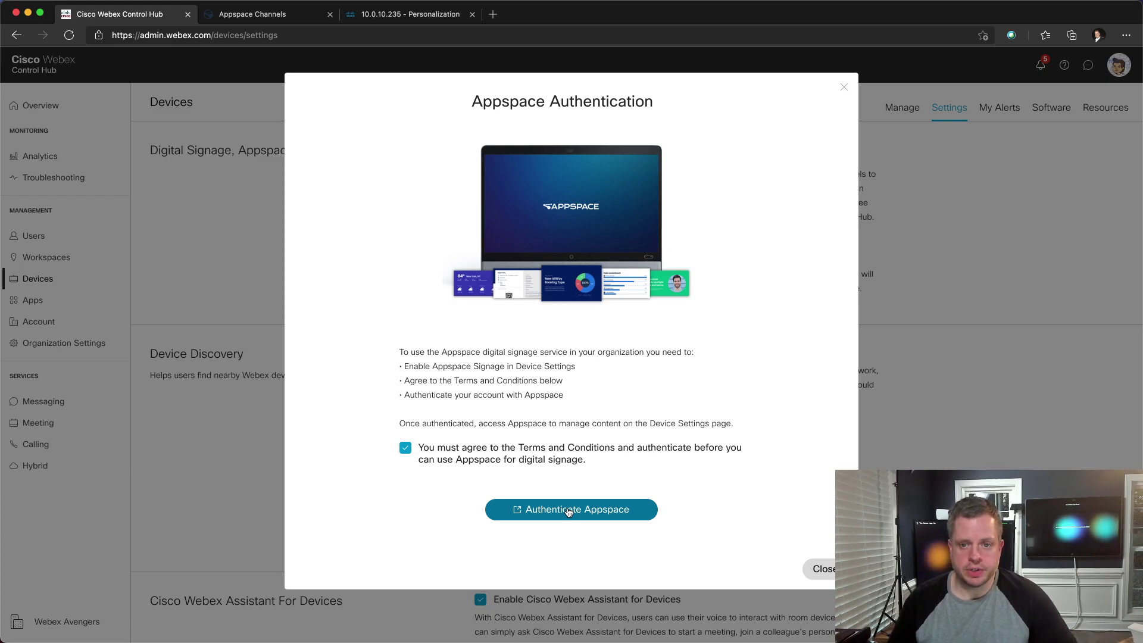
{"action": "left_click", "coordinate": [568, 510]}
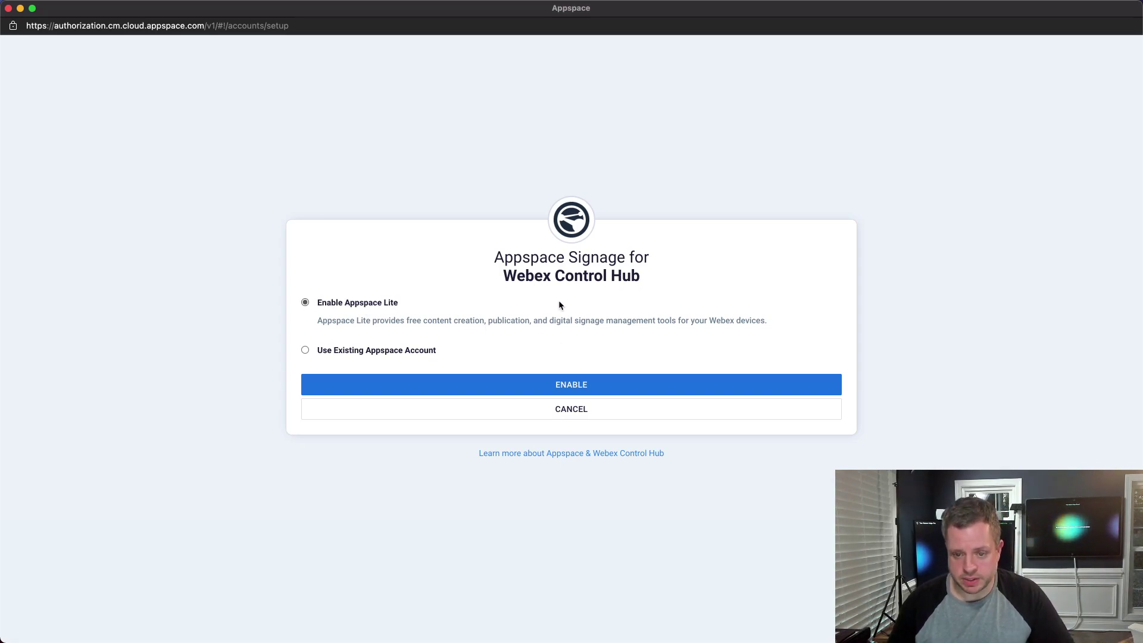
- Link an existing Appspace account via public cloud login using the autofilled credentials
{"action": "left_click", "coordinate": [304, 350]}
{"action": "left_click", "coordinate": [544, 403]}
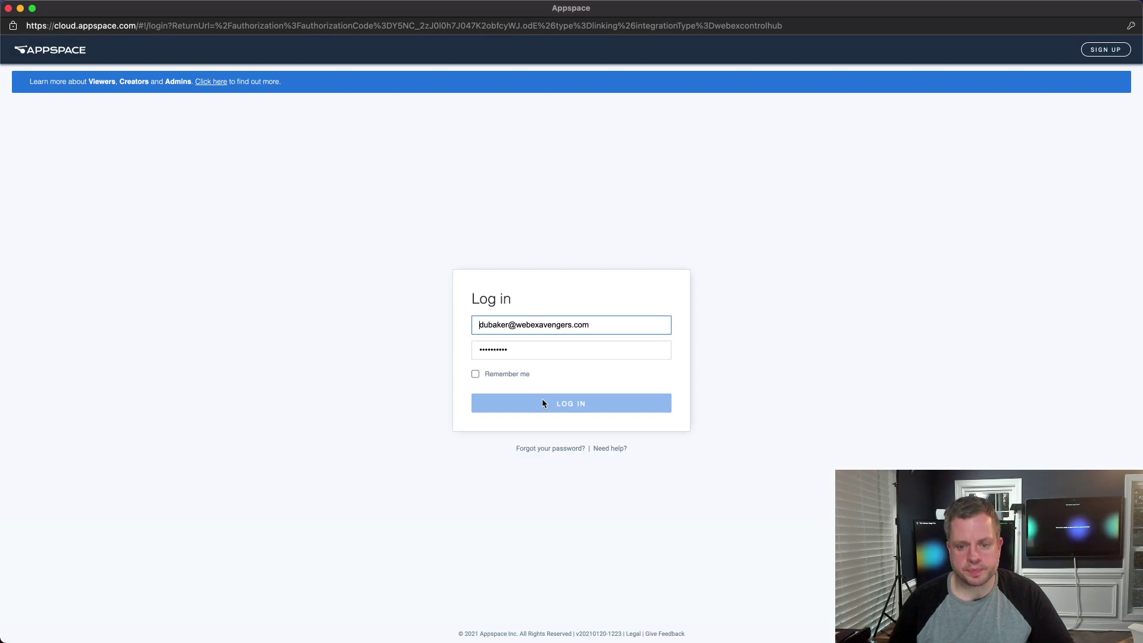
{"action": "left_click", "coordinate": [541, 349]}
{"action": "left_click", "coordinate": [741, 452]}
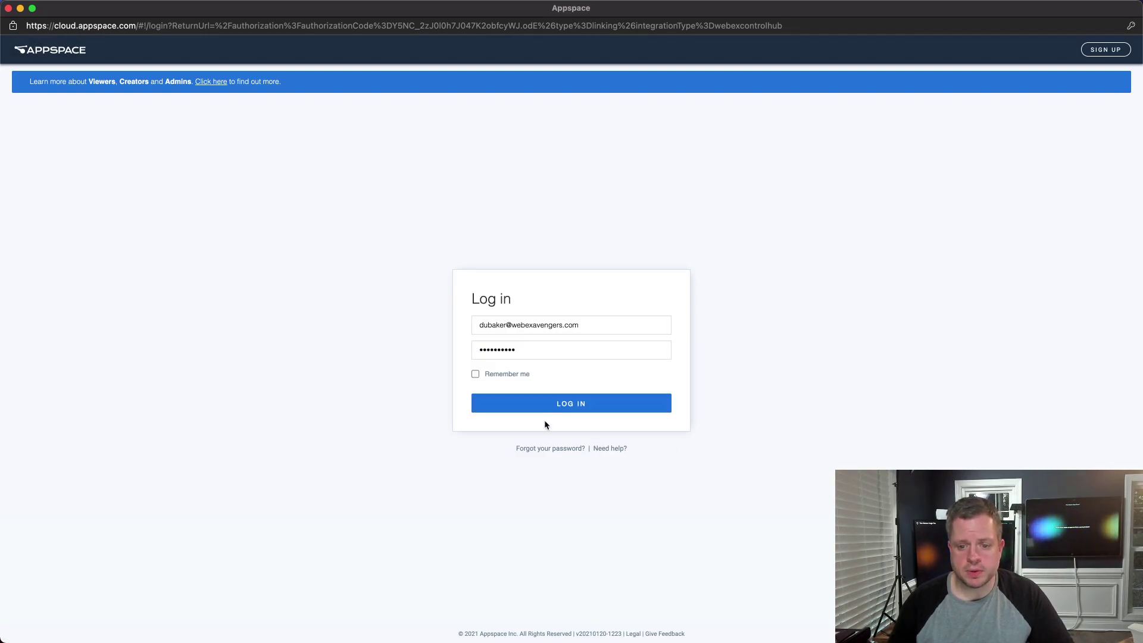
{"action": "left_click", "coordinate": [551, 404]}
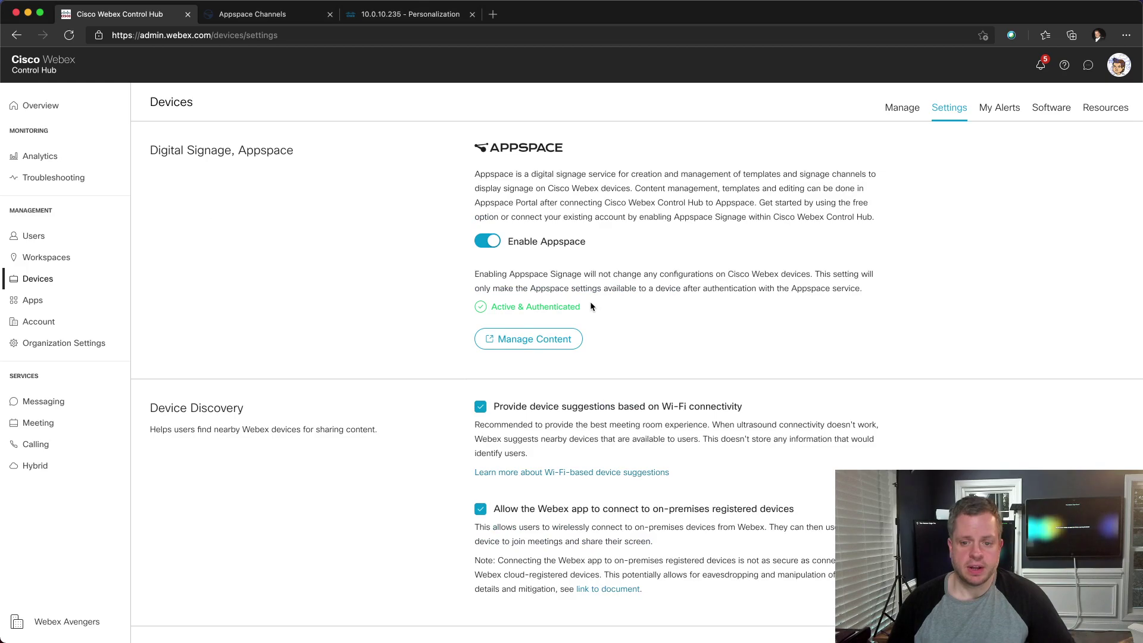
{"action": "left_click_drag", "start_coordinate": [591, 302], "coordinate": [450, 291]}
{"action": "left_click", "coordinate": [449, 291]}
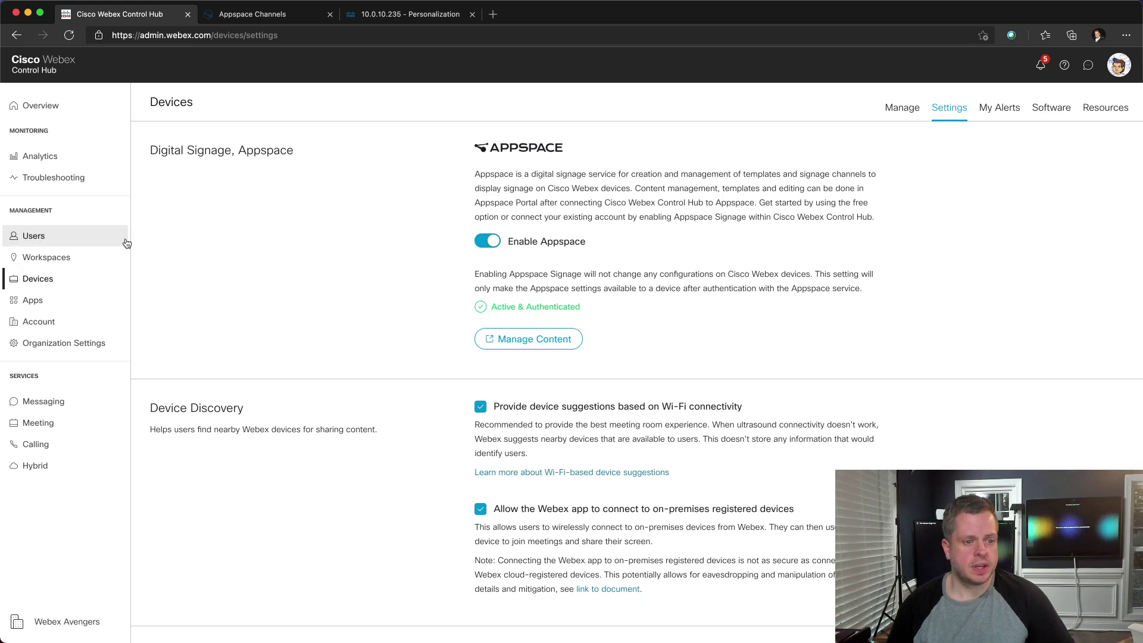
- Filter devices by 'webex edge' and view Cisco Webex Board 55's Configurations section
{"action": "left_click", "coordinate": [38, 278]}
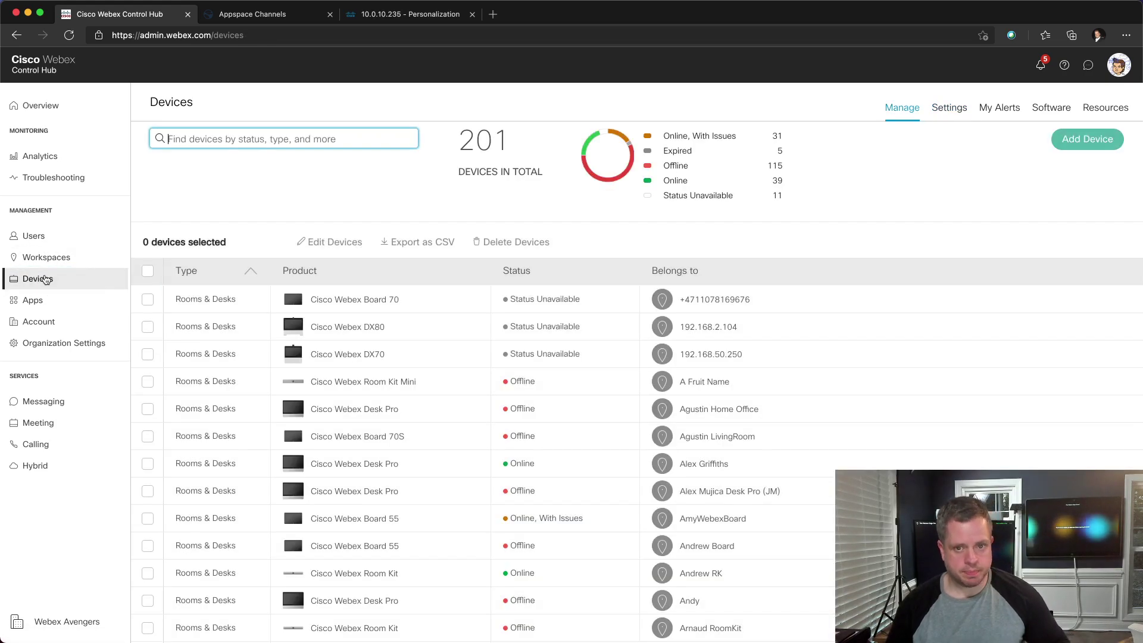
{"action": "left_click", "coordinate": [262, 139]}
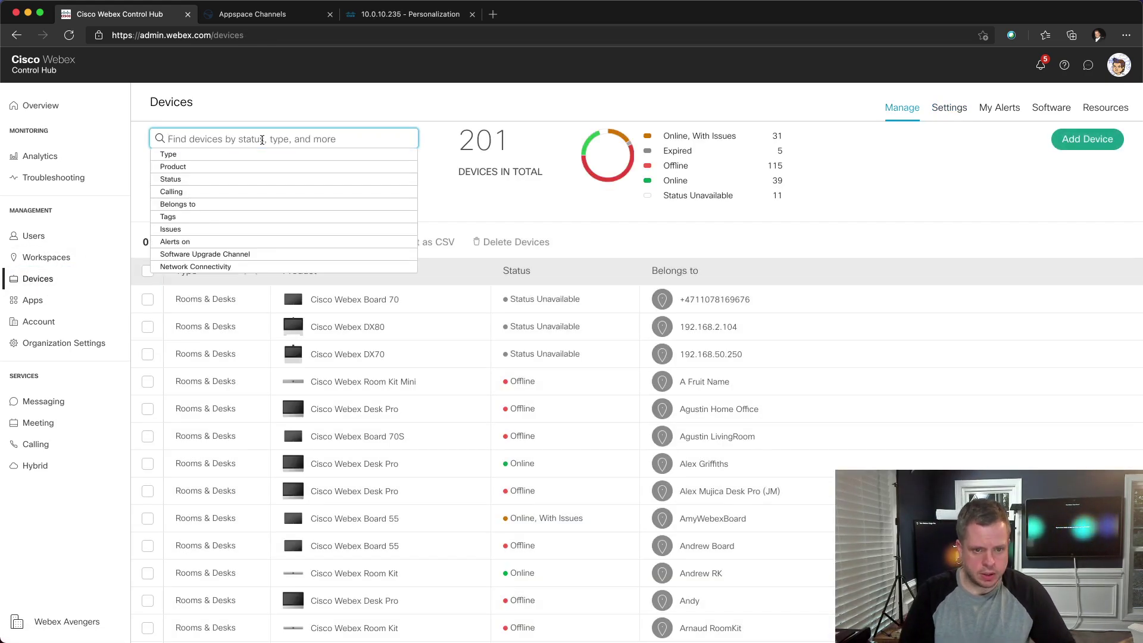
{"action": "type", "text": "webex edge"}
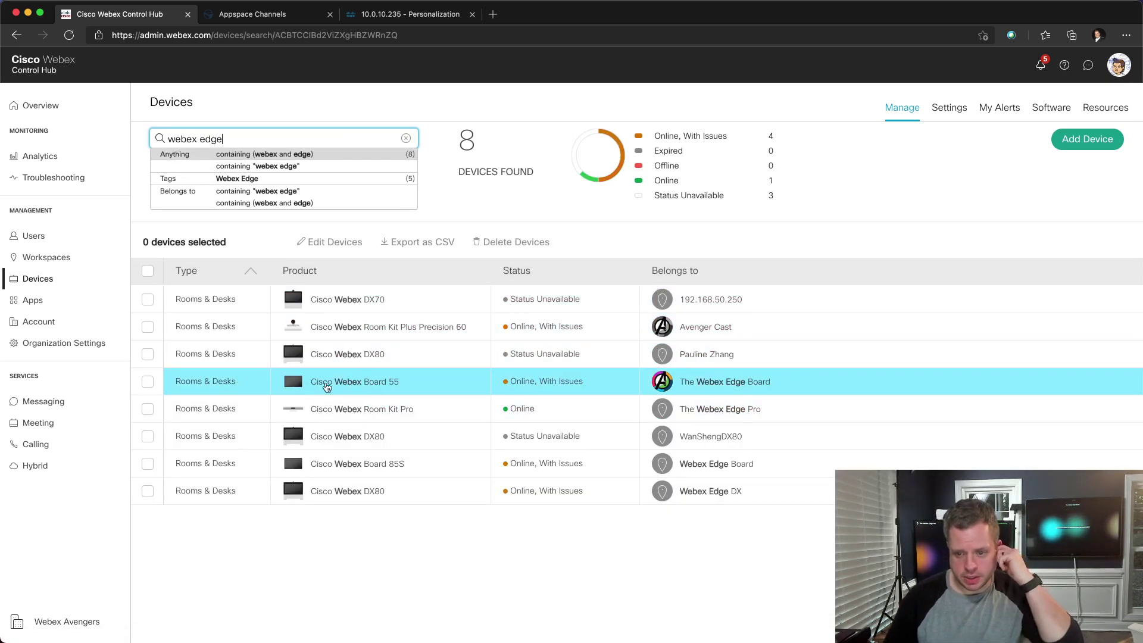
{"action": "left_click", "coordinate": [209, 387]}
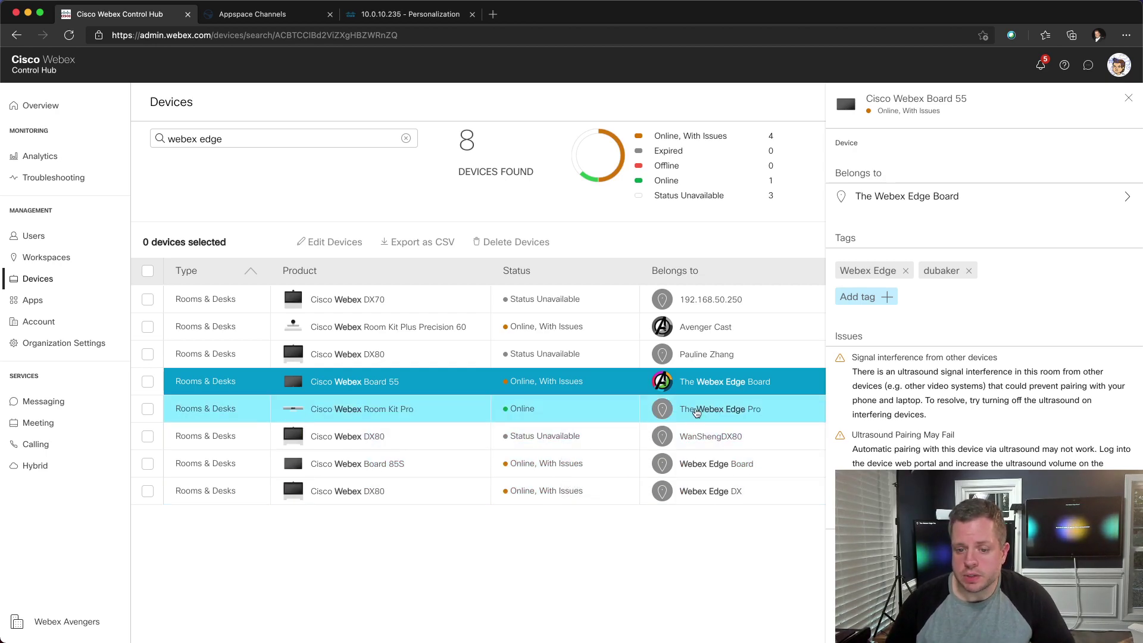
{"action": "scroll", "coordinate": [982, 297], "scroll_direction": "down", "scroll_amount": 5}
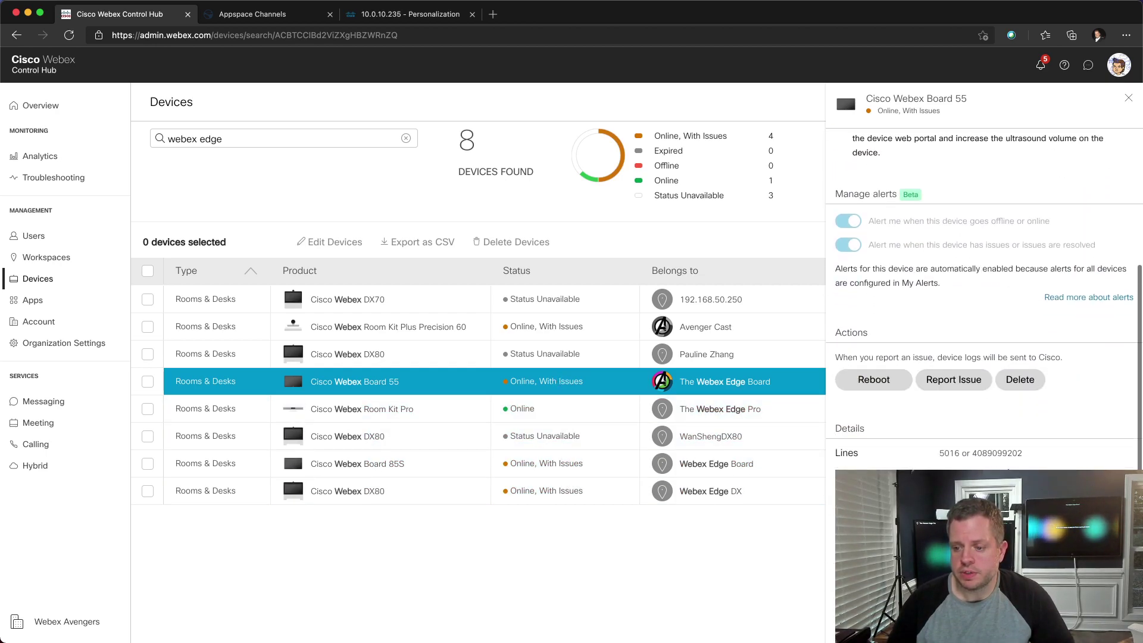
{"action": "scroll", "coordinate": [982, 297], "scroll_direction": "down", "scroll_amount": 5}
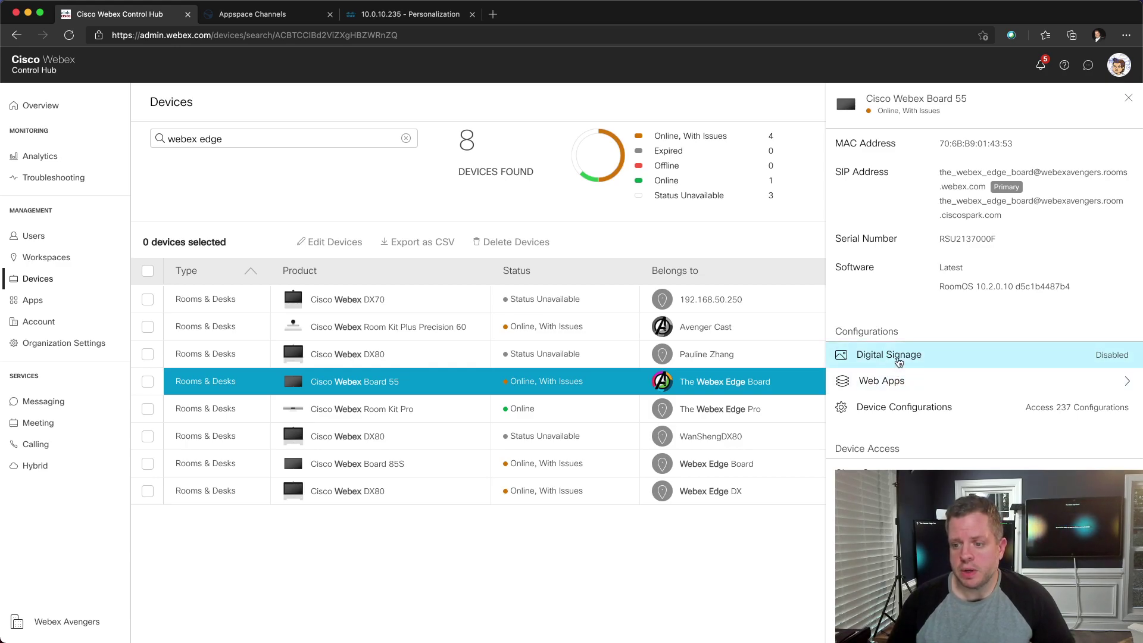
- Enable digital signage on Cisco Webex Board 55 using Appspace and open its content picker
{"action": "left_click", "coordinate": [899, 357]}
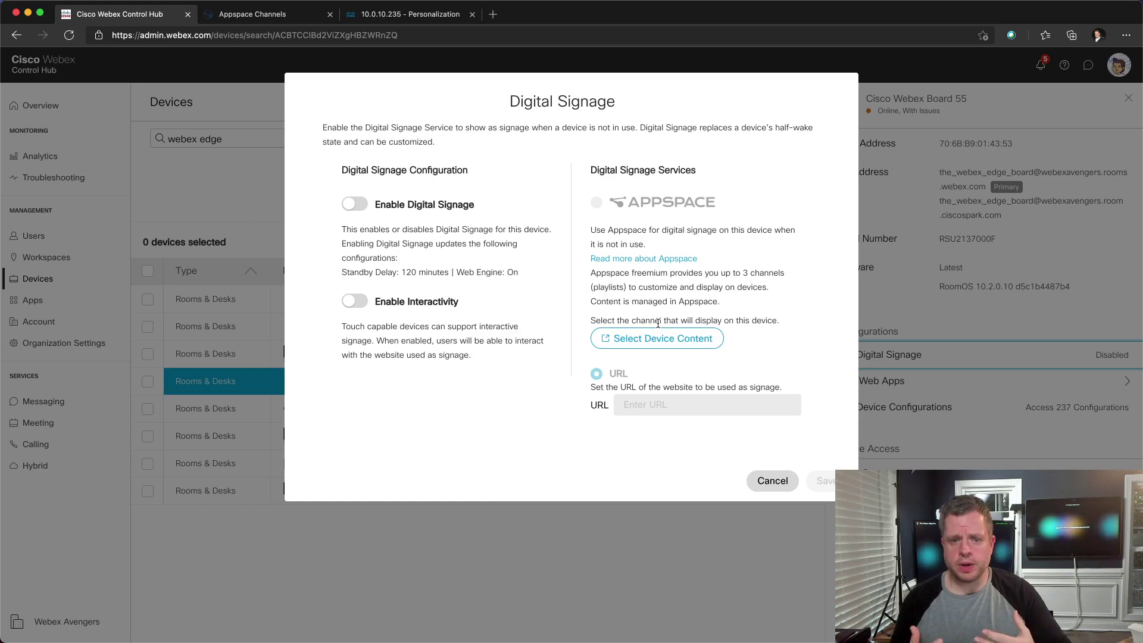
{"action": "left_click", "coordinate": [361, 207]}
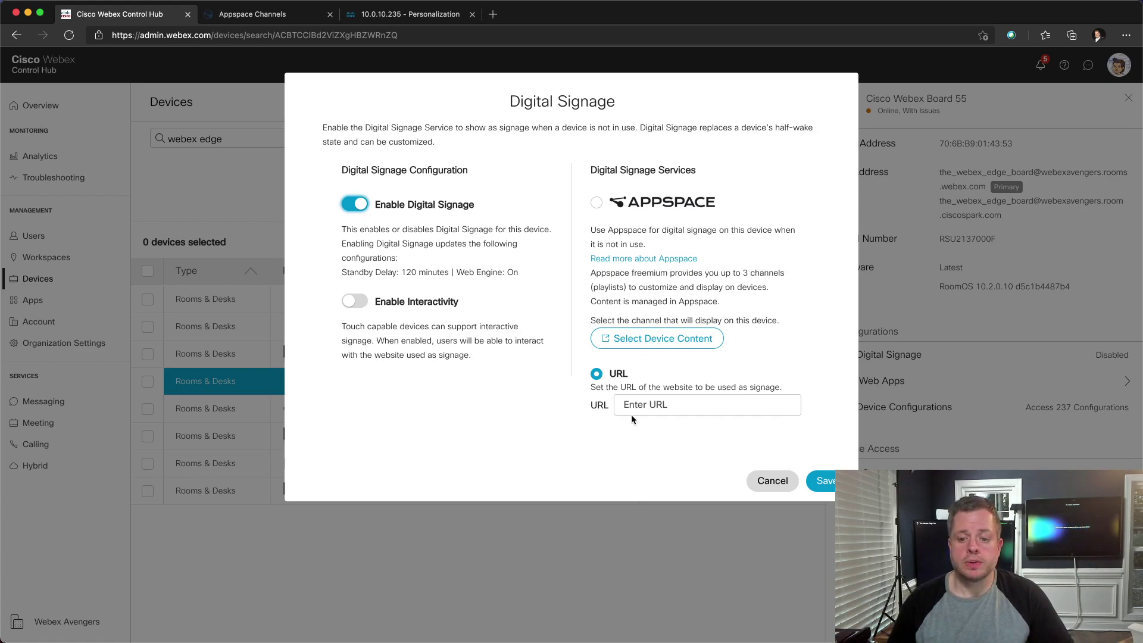
{"action": "left_click", "coordinate": [595, 202]}
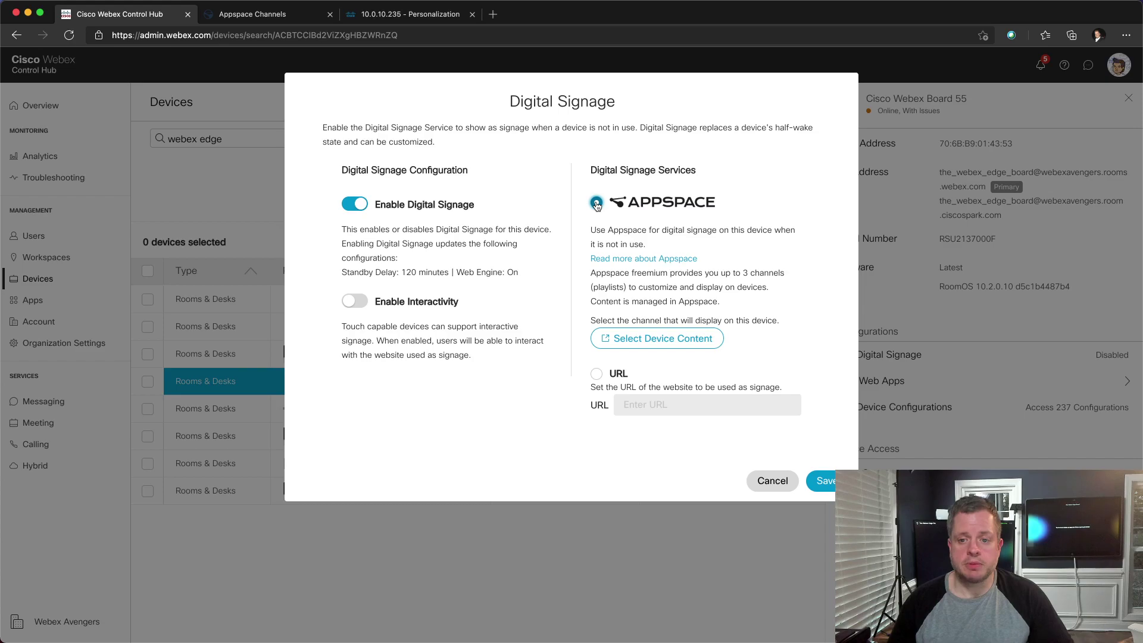
{"action": "left_click", "coordinate": [645, 339]}
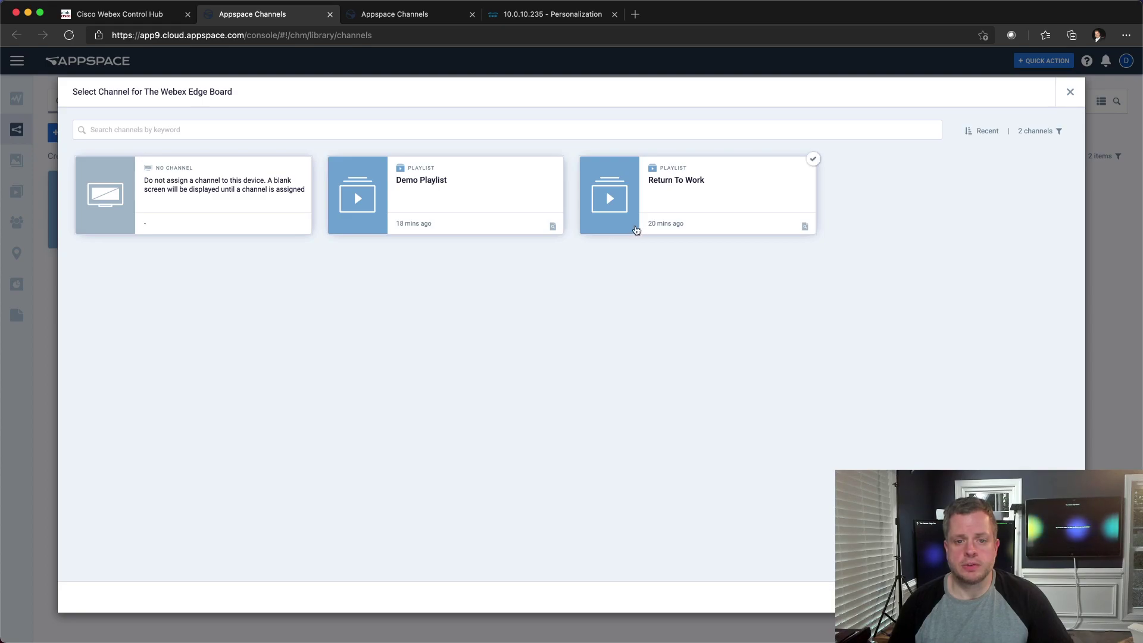
- Assign Demo Playlist to The Webex Edge Board and return to Control Hub
{"action": "left_click", "coordinate": [561, 159]}
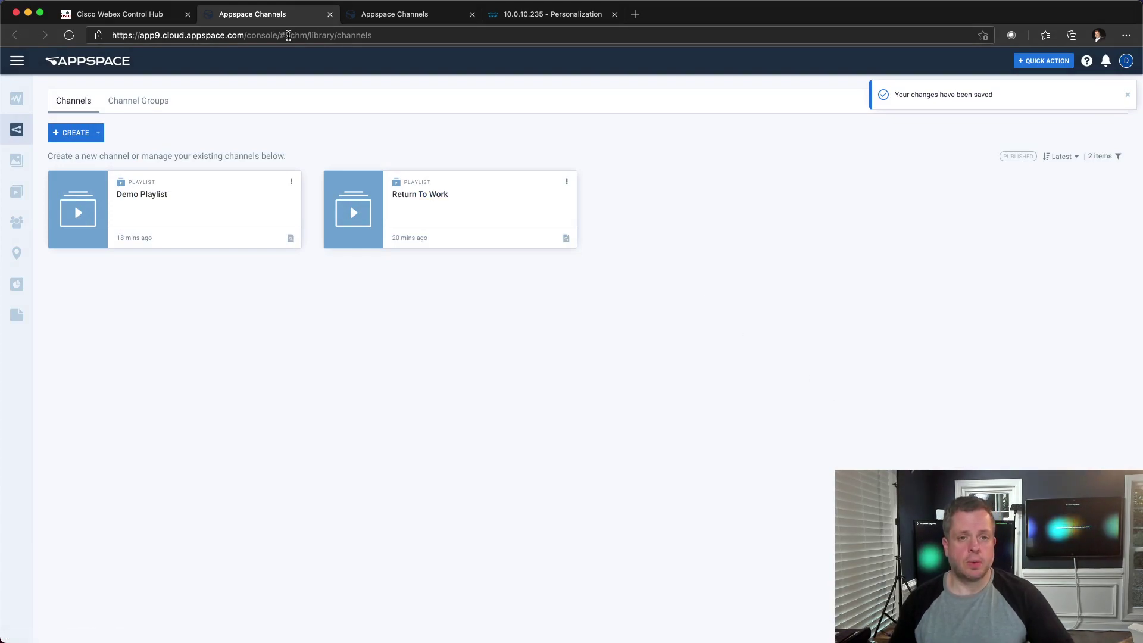
{"action": "left_click", "coordinate": [141, 15]}
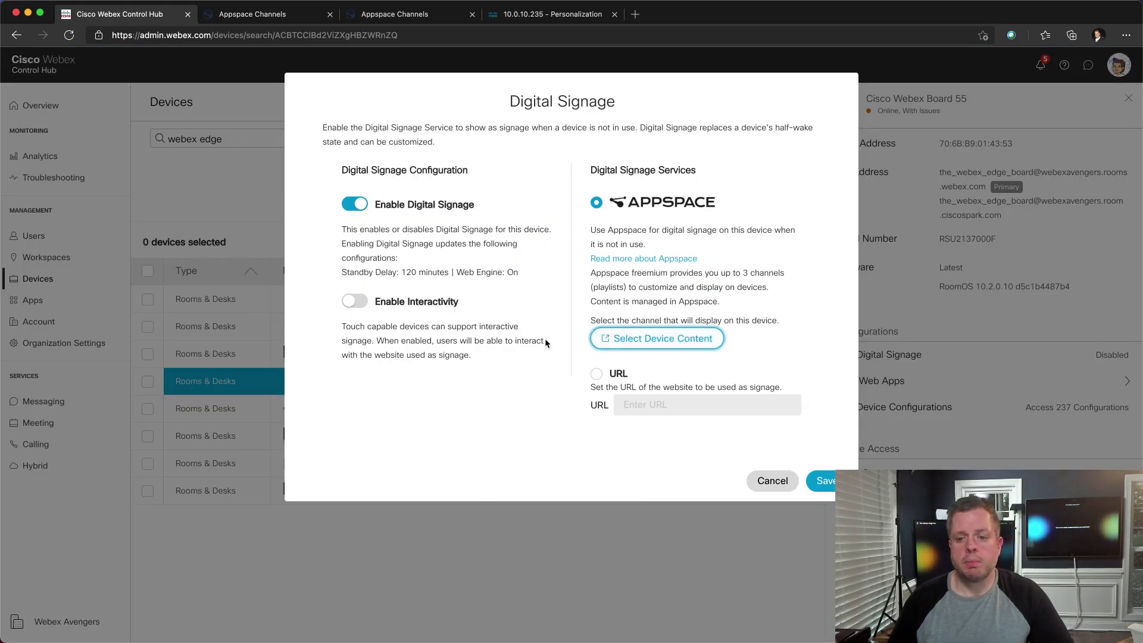
- Save the board's Appspace signage settings, then reopen Digital Signage to verify and cancel
{"action": "left_click", "coordinate": [826, 482]}
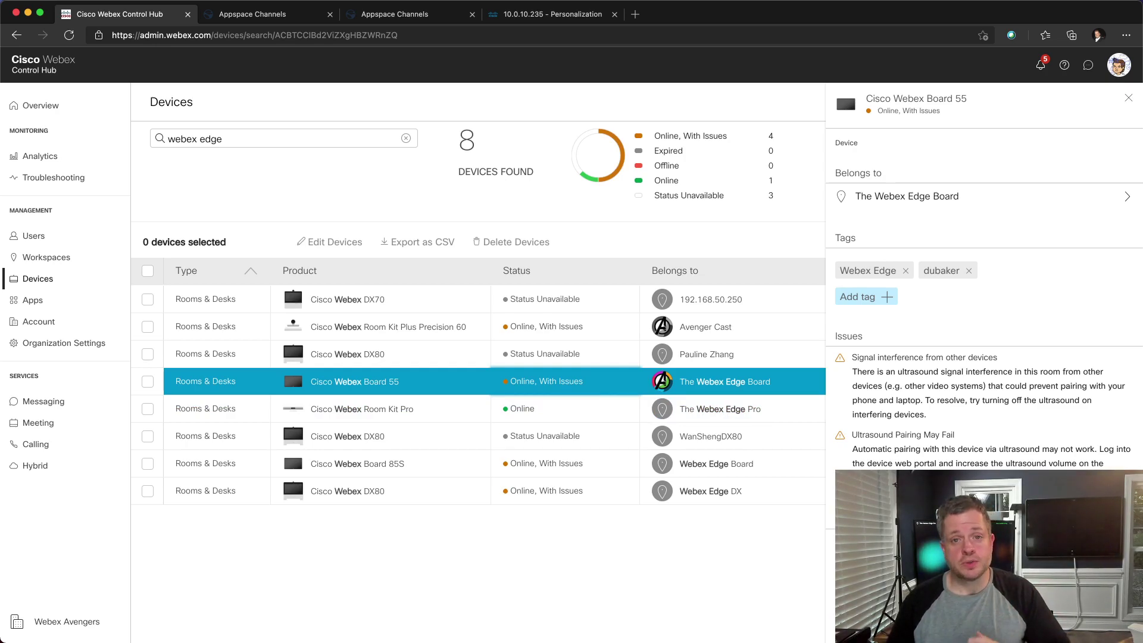
{"action": "scroll", "coordinate": [982, 297], "scroll_direction": "down", "scroll_amount": 10}
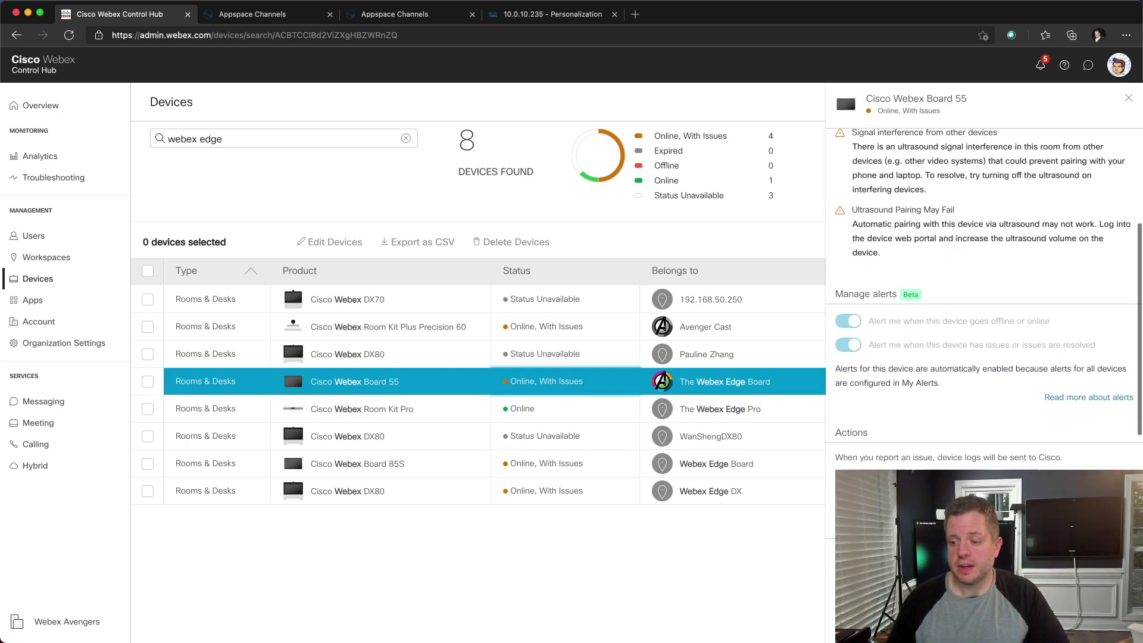
{"action": "scroll", "coordinate": [982, 297], "scroll_direction": "down", "scroll_amount": 3}
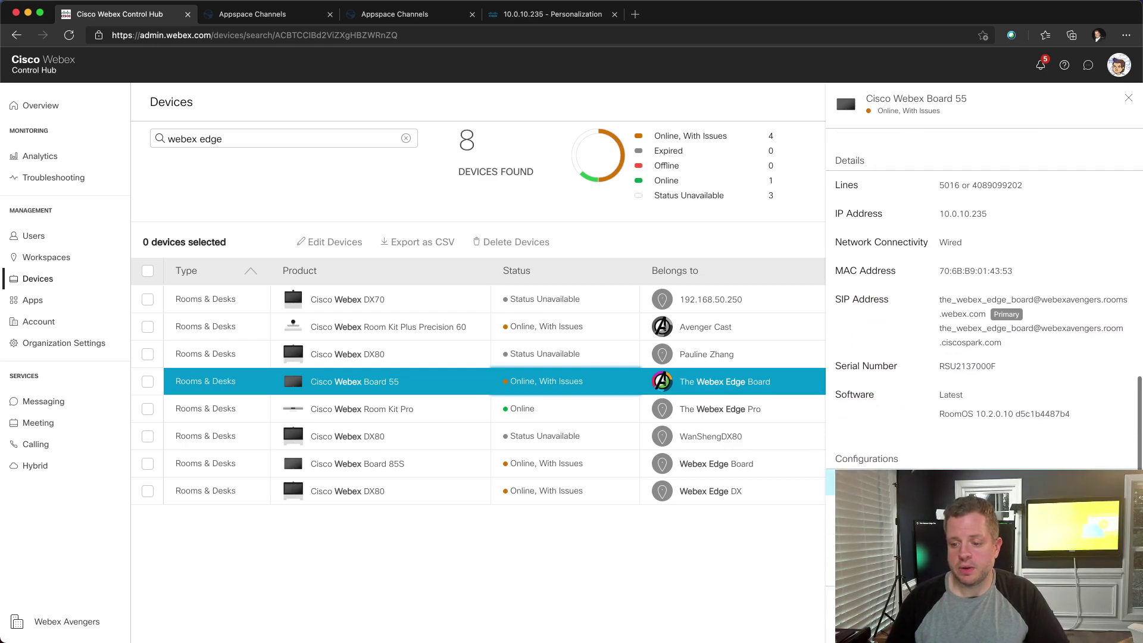
{"action": "left_click", "coordinate": [869, 485]}
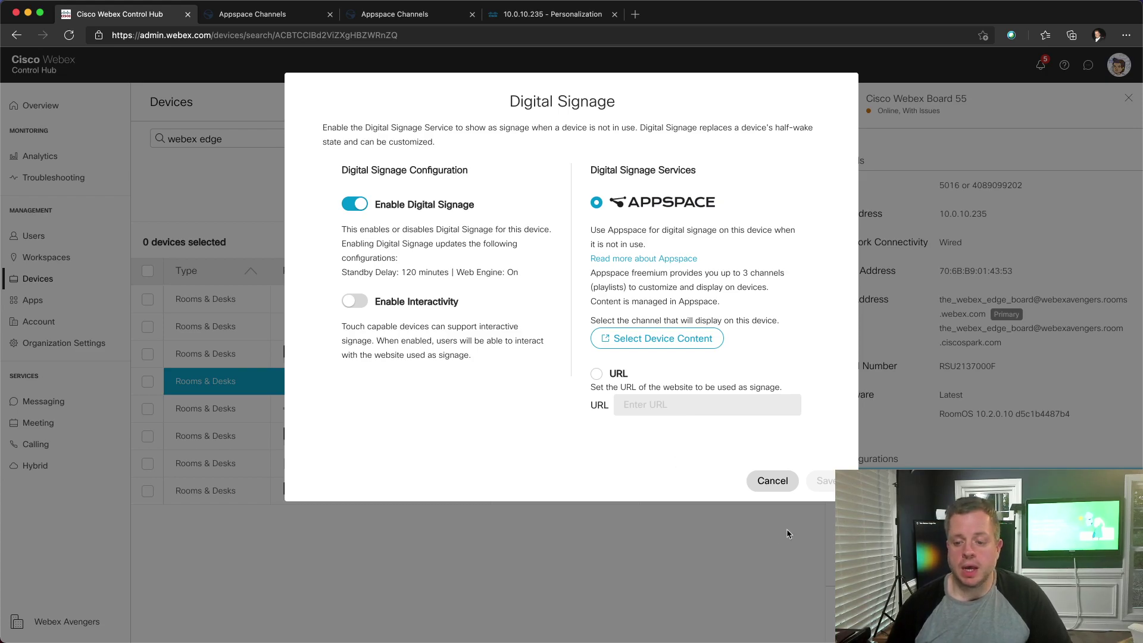
{"action": "left_click", "coordinate": [782, 486]}
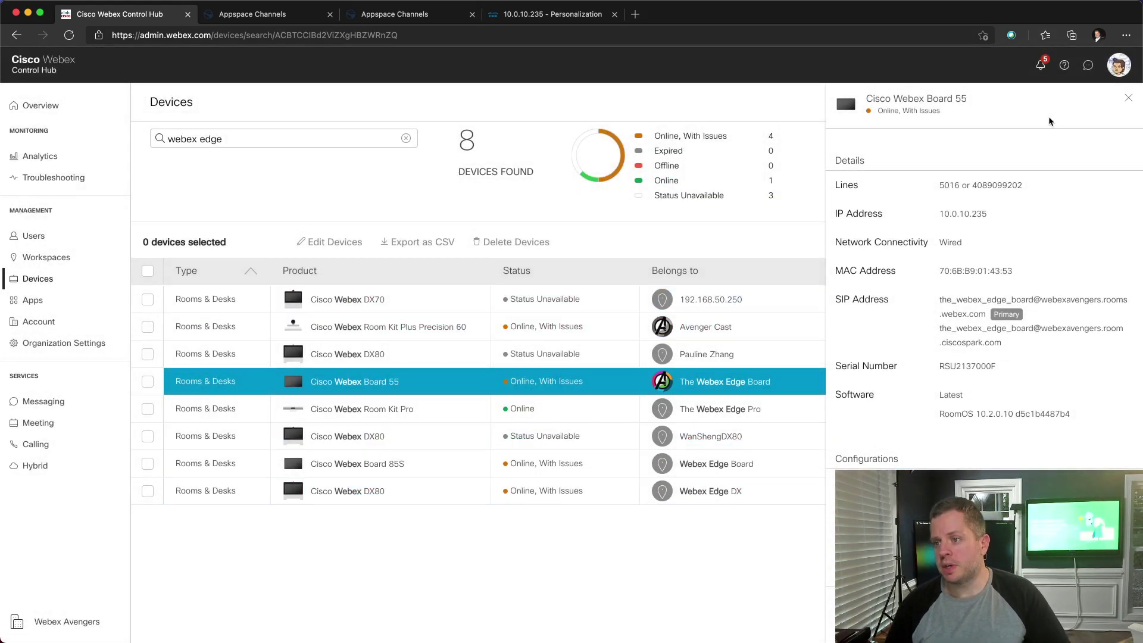
- Turn off Enable Appspace in Devices Settings and confirm disconnecting Appspace as a Service
{"action": "left_click", "coordinate": [1129, 100]}
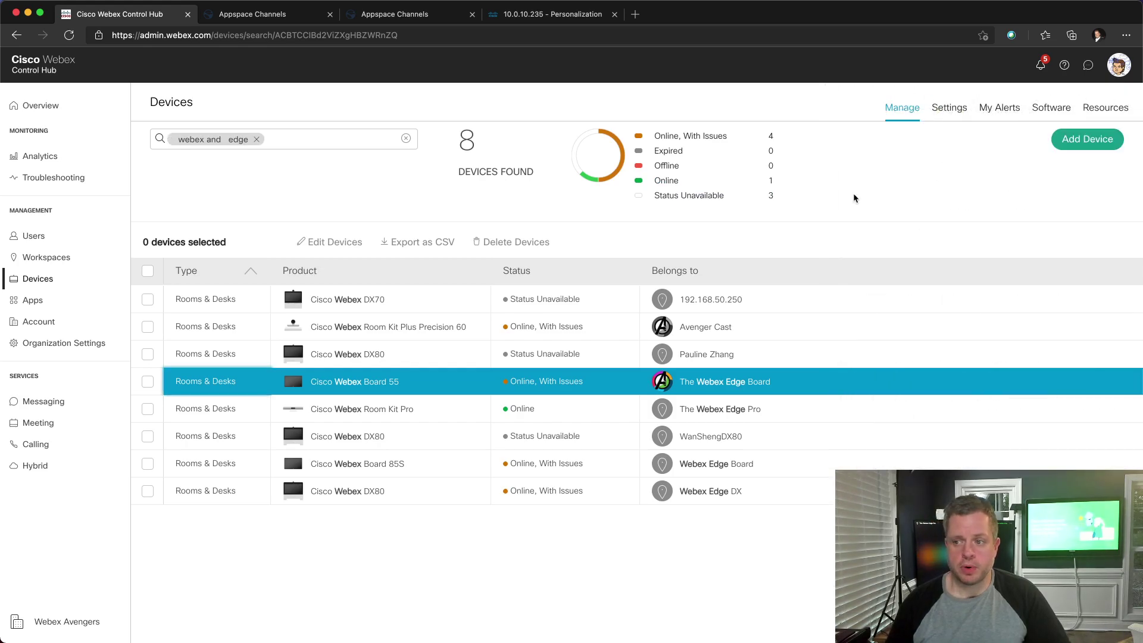
{"action": "left_click", "coordinate": [950, 109]}
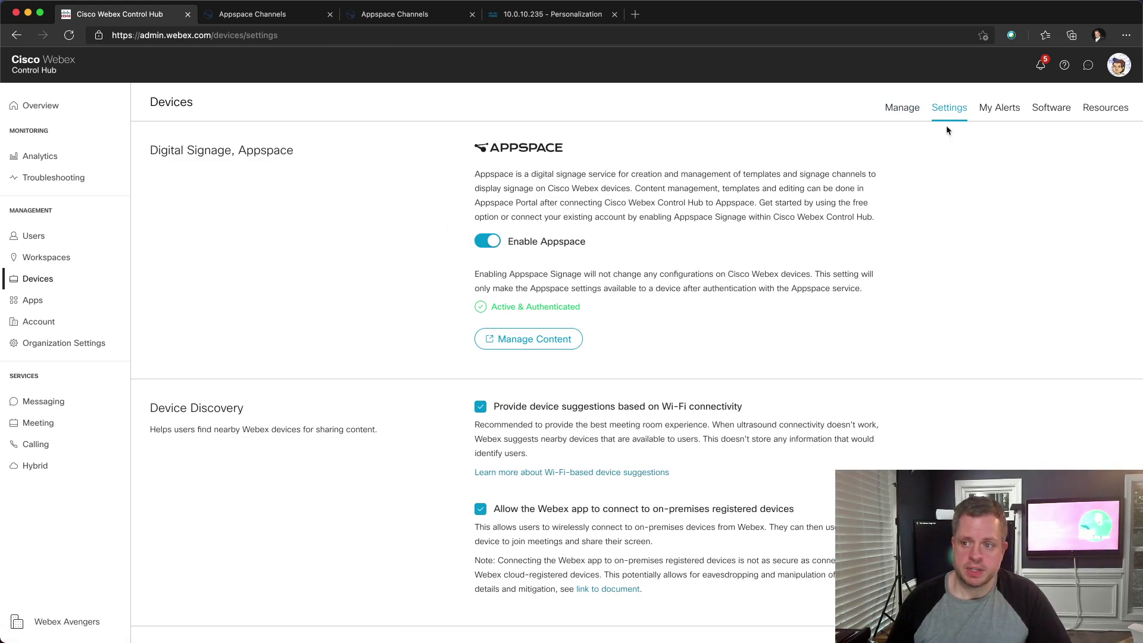
{"action": "left_click", "coordinate": [487, 240]}
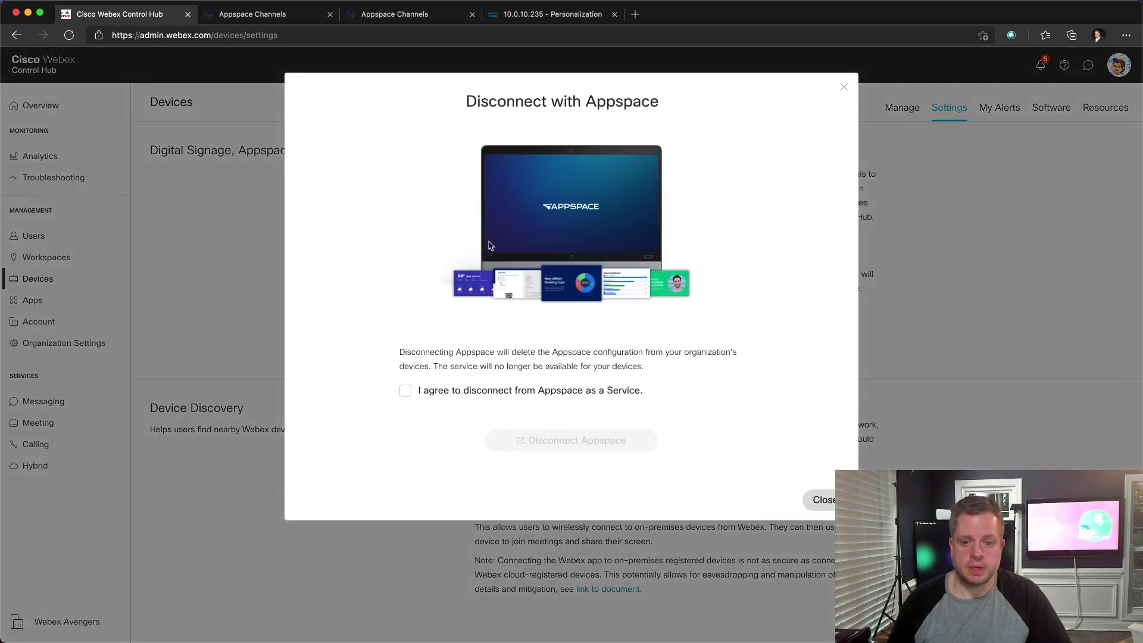
{"action": "left_click", "coordinate": [405, 390]}
{"action": "left_click", "coordinate": [563, 445]}
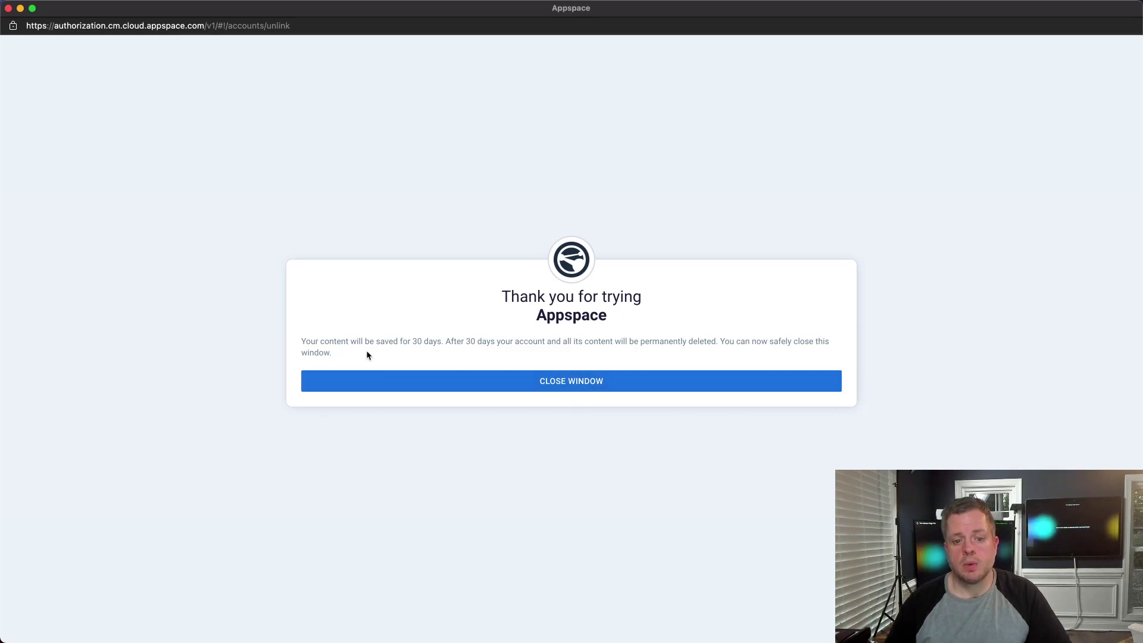
- Review the 30-day content retention notice and close the Appspace thank-you window
{"action": "left_click_drag", "start_coordinate": [300, 341], "coordinate": [421, 355]}
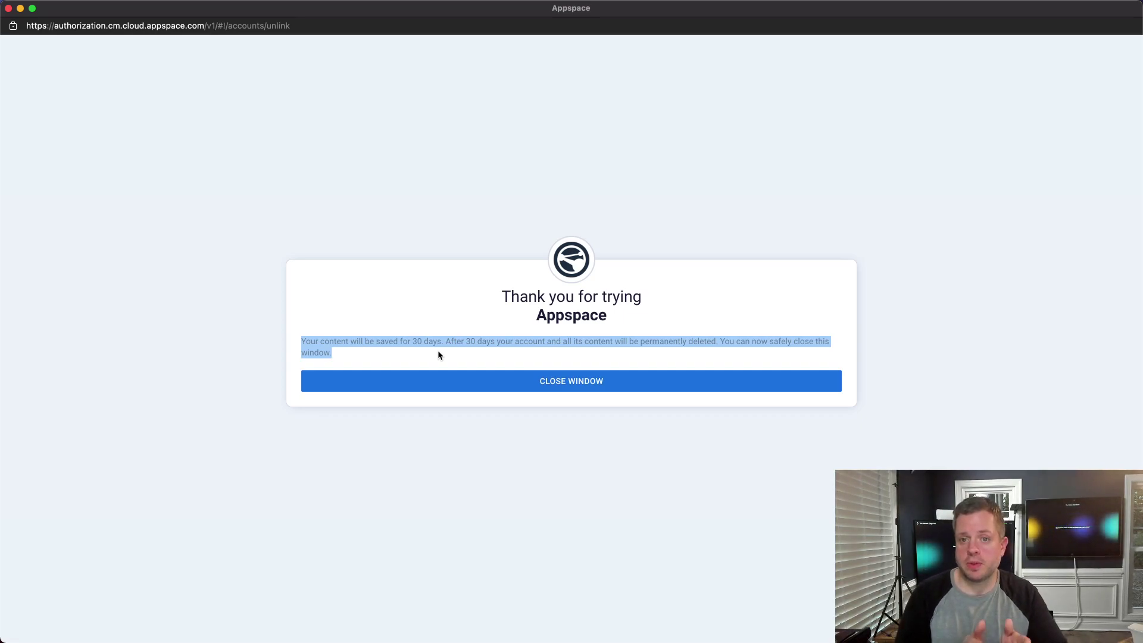
{"action": "left_click", "coordinate": [439, 354]}
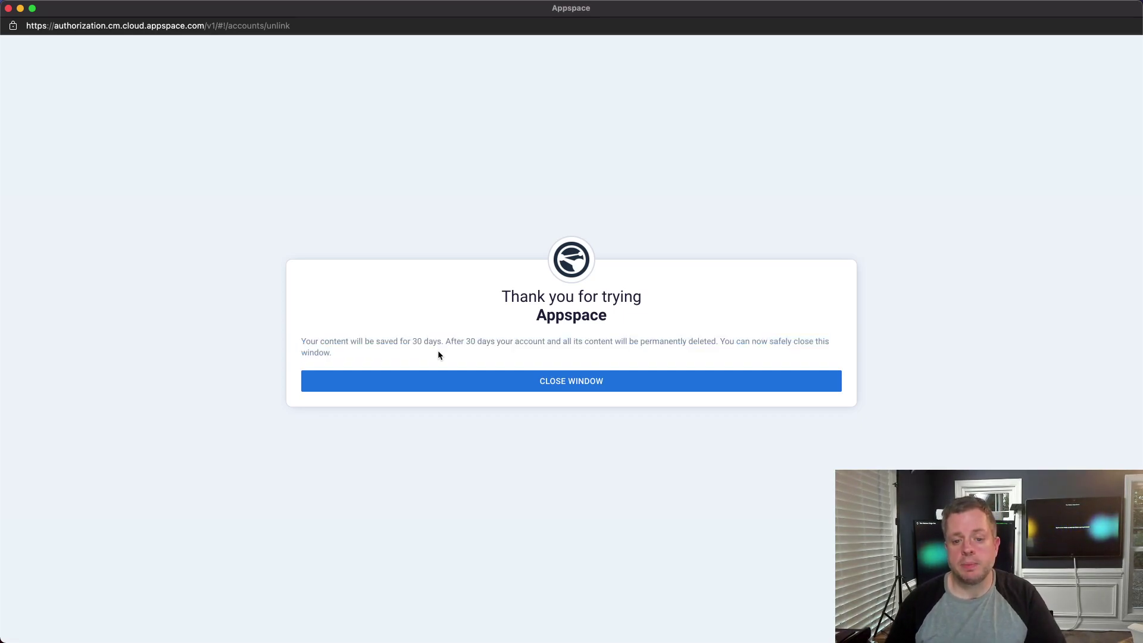
{"action": "left_click", "coordinate": [535, 384]}
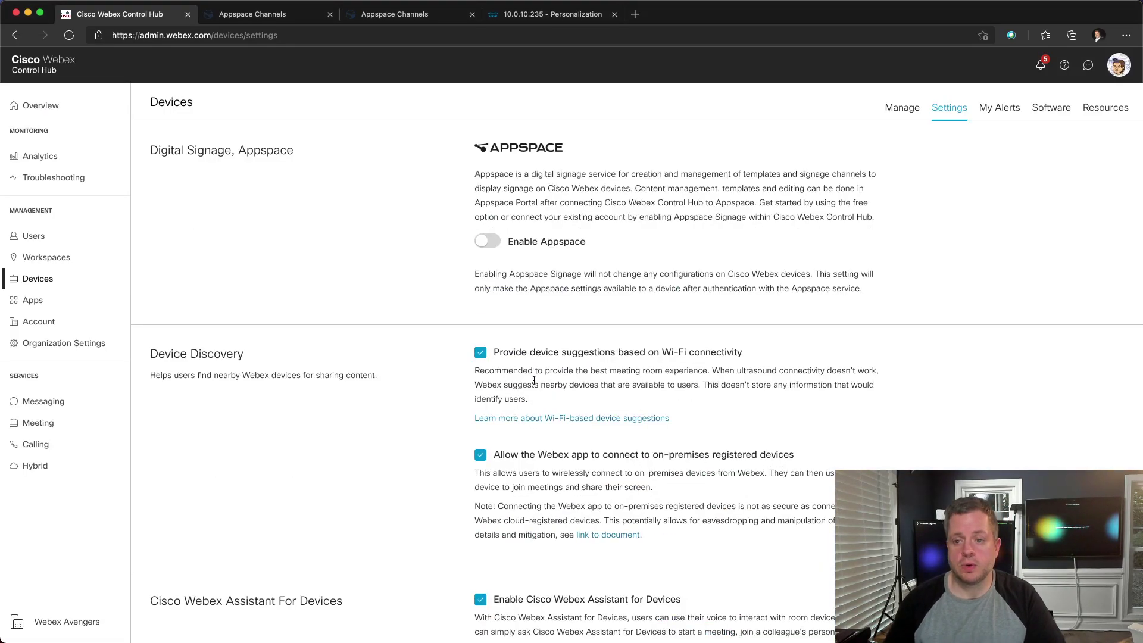